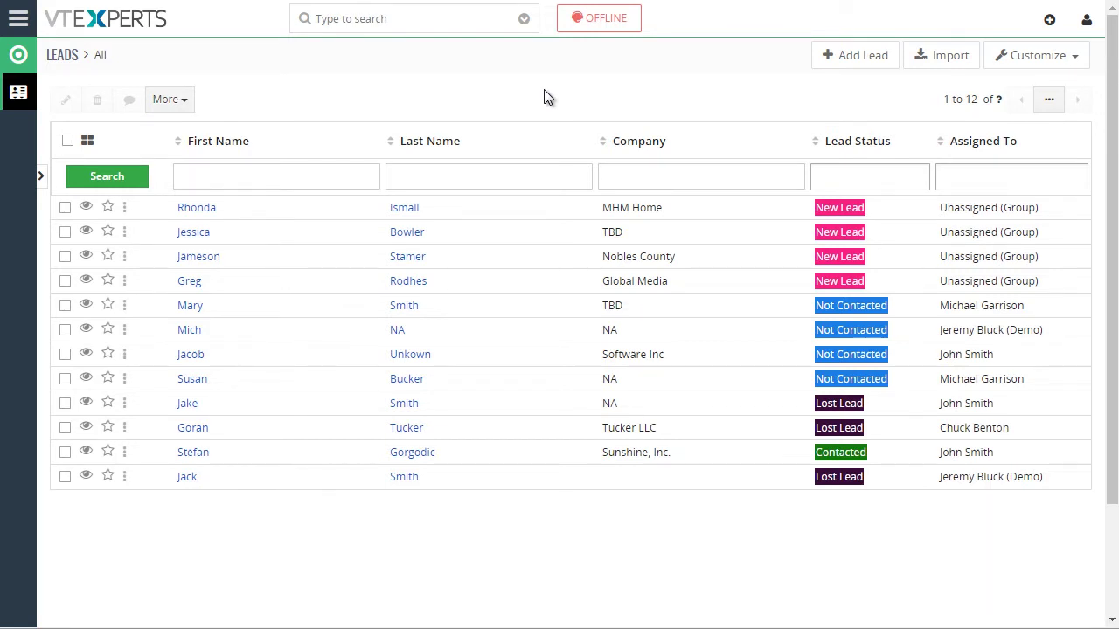
Open the New Tickets policy in the Round Robin configuration
click(18, 19)
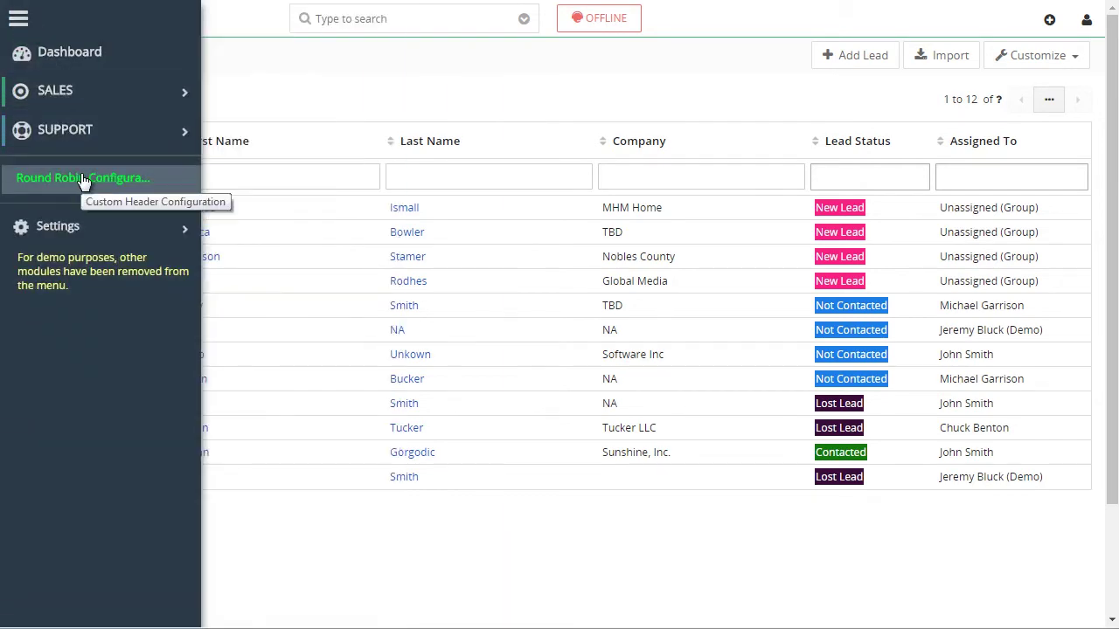
click(83, 179)
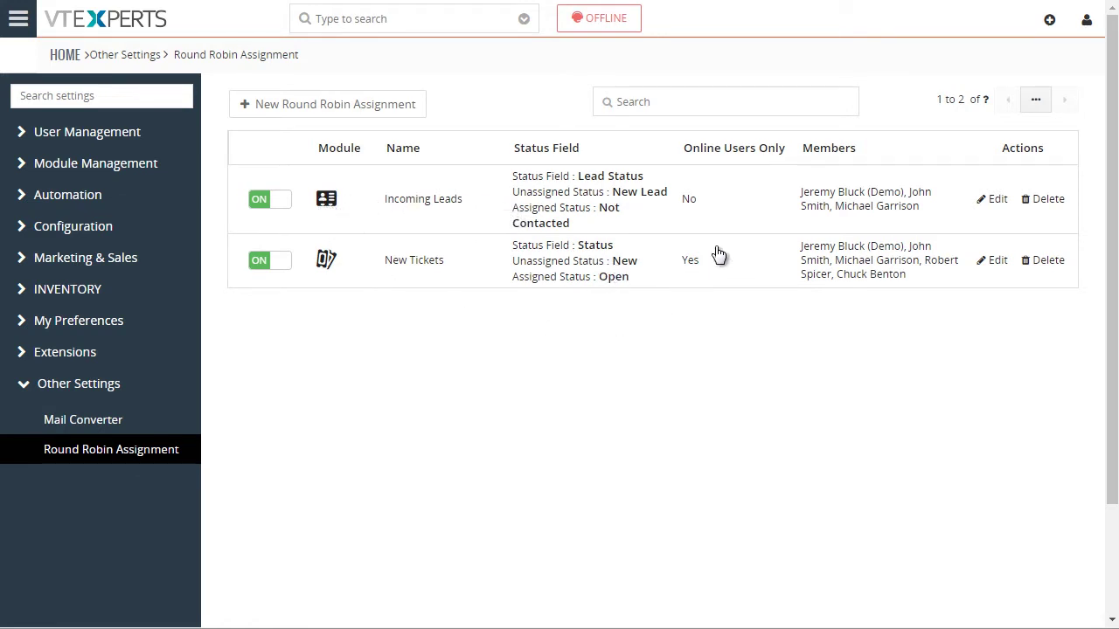
click(416, 262)
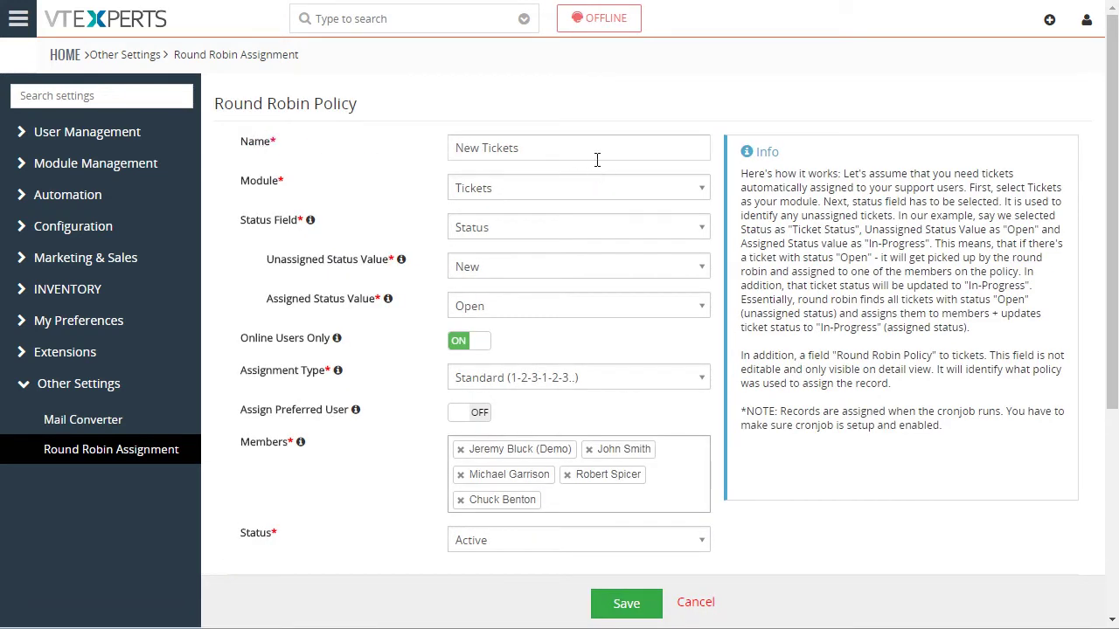
Review the name and module settings of the New Tickets policy
drag(449, 150, 519, 137)
click(520, 133)
drag(249, 181, 338, 187)
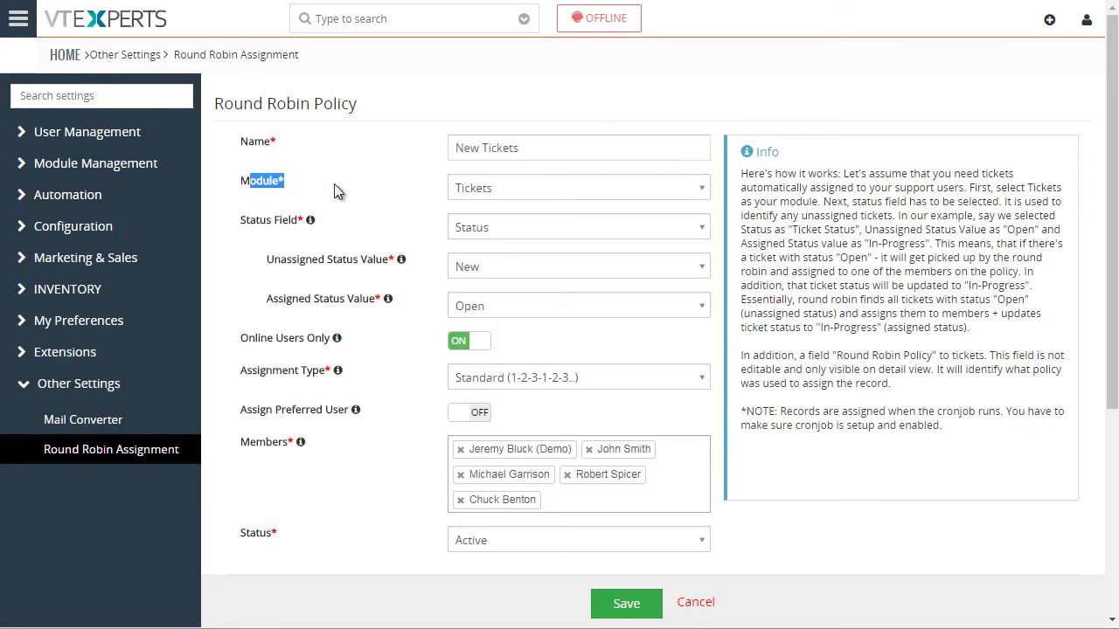
click(544, 189)
click(544, 190)
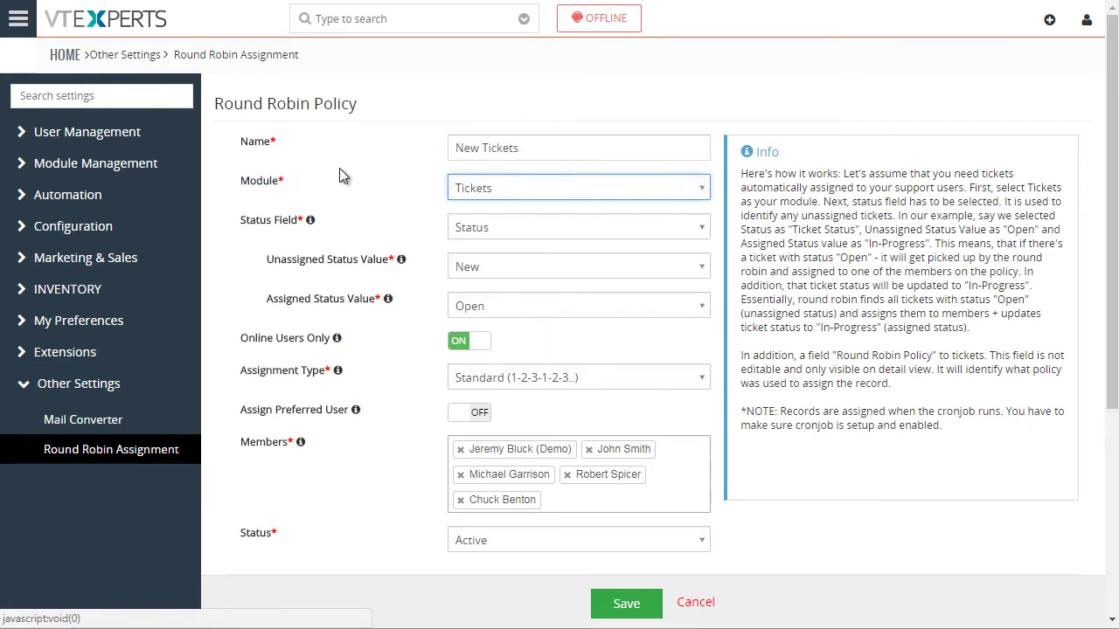
scroll(350, 179, down, 1)
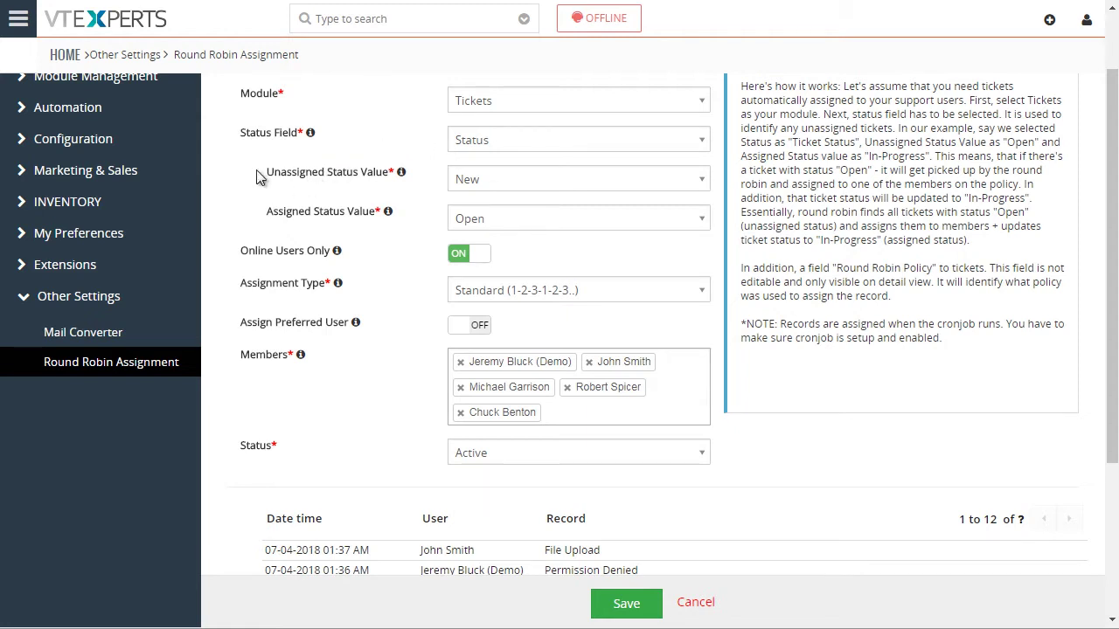
Review the available options for the policy's Unassigned Status Value and Assigned Status Value
drag(262, 172, 356, 177)
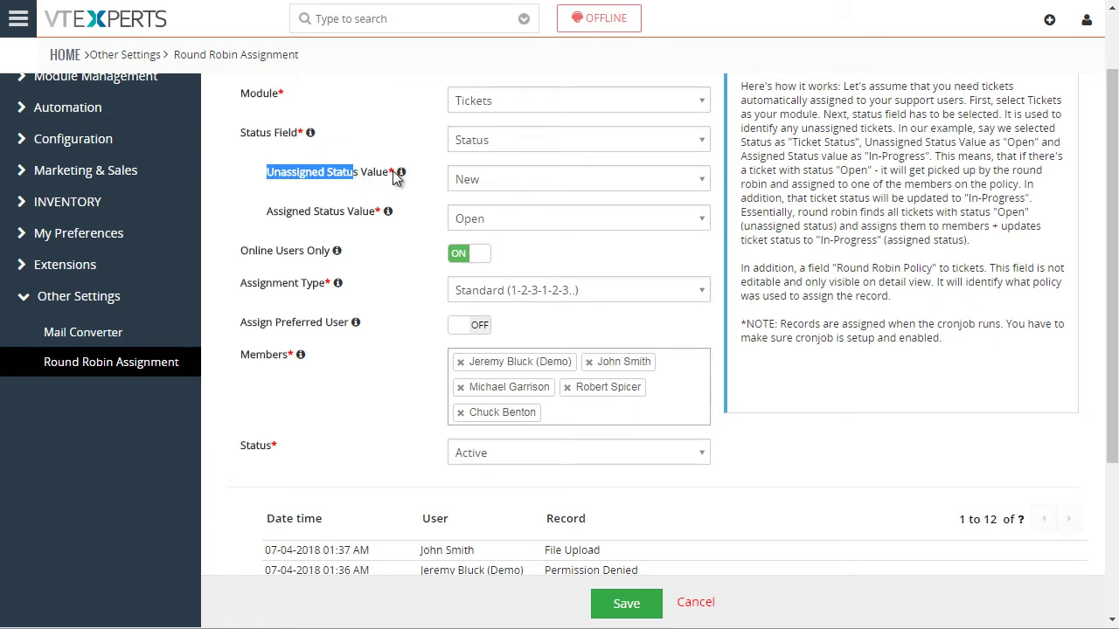
click(580, 181)
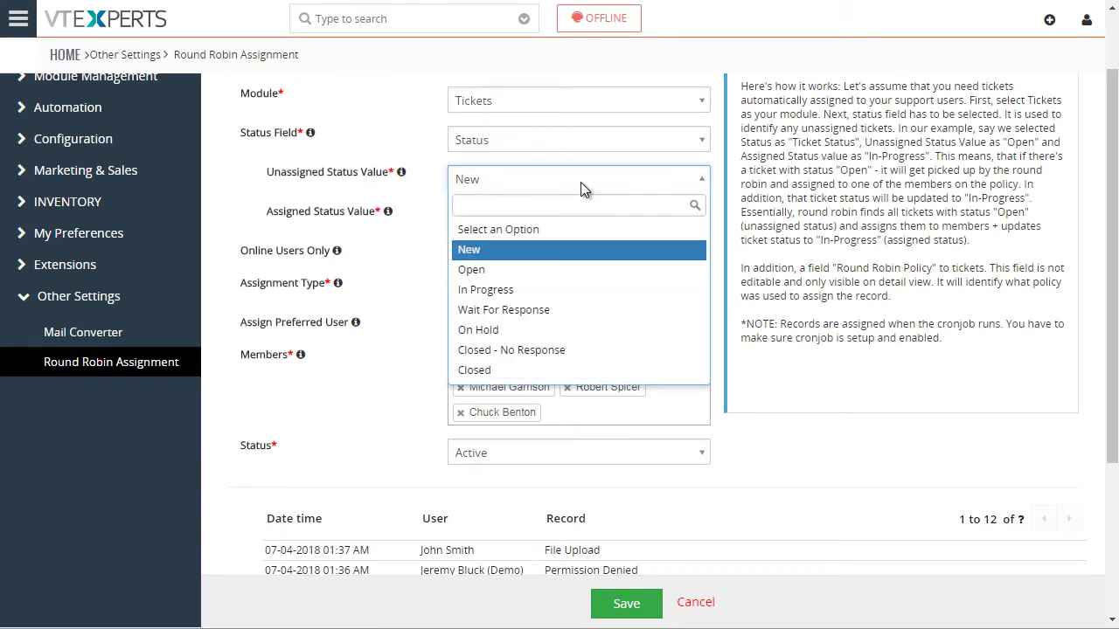
click(580, 182)
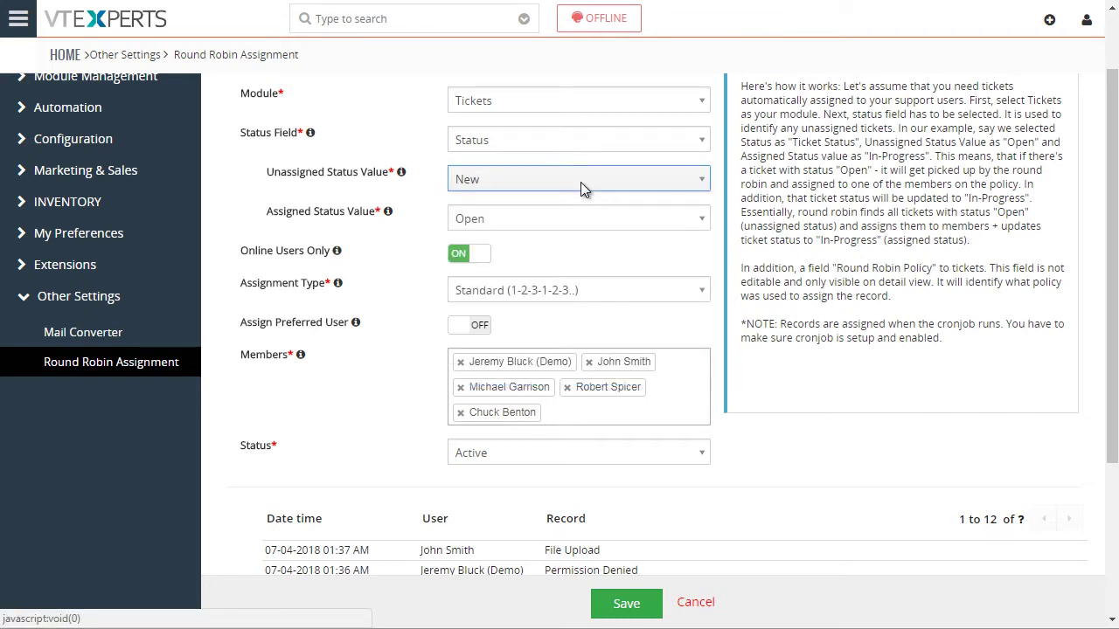
drag(273, 214, 354, 224)
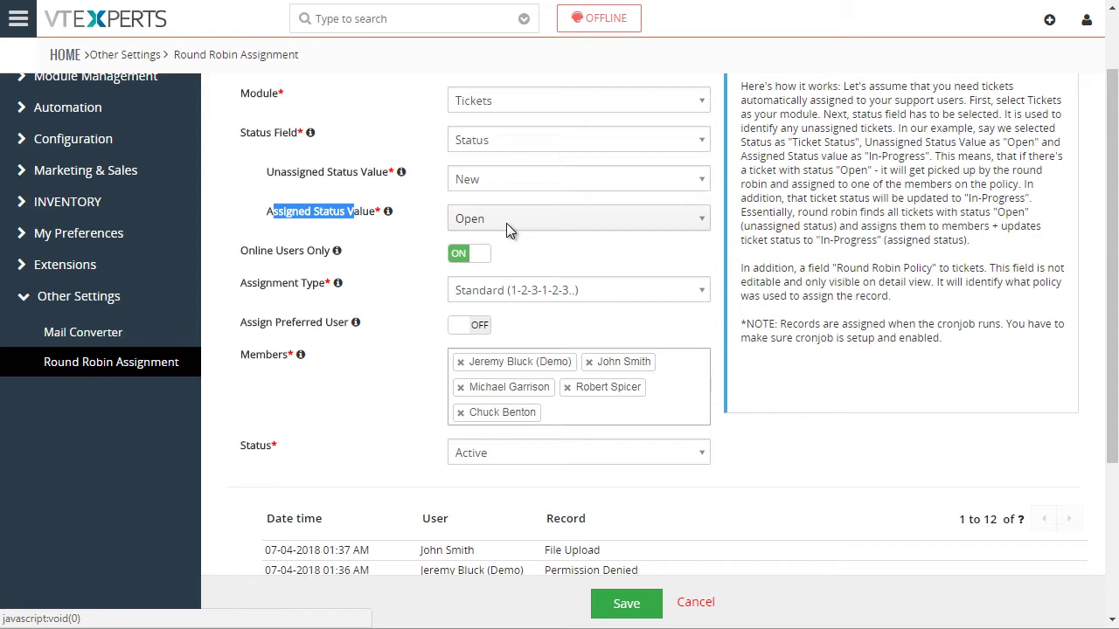
click(506, 223)
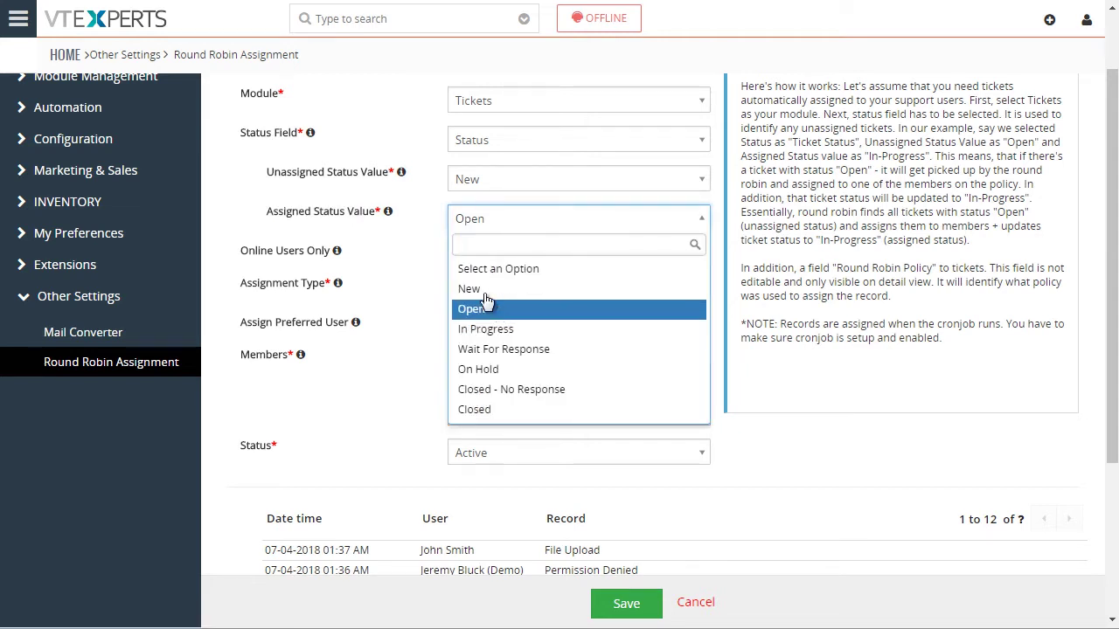
click(332, 218)
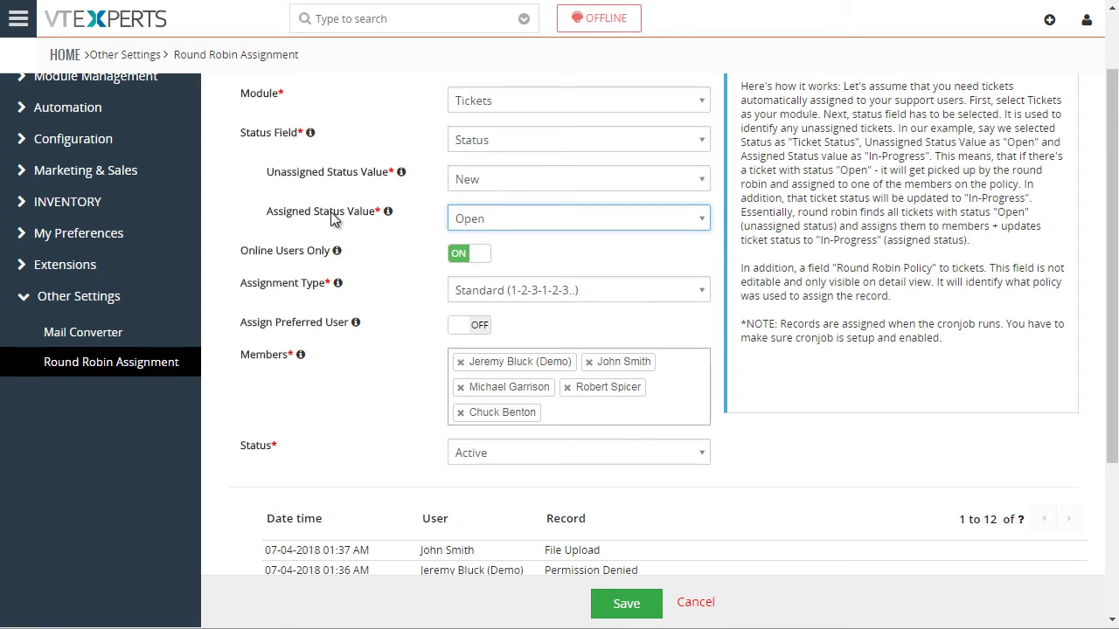
Turn the policy's Online Users Only option off and back on
drag(248, 252, 268, 253)
click(382, 260)
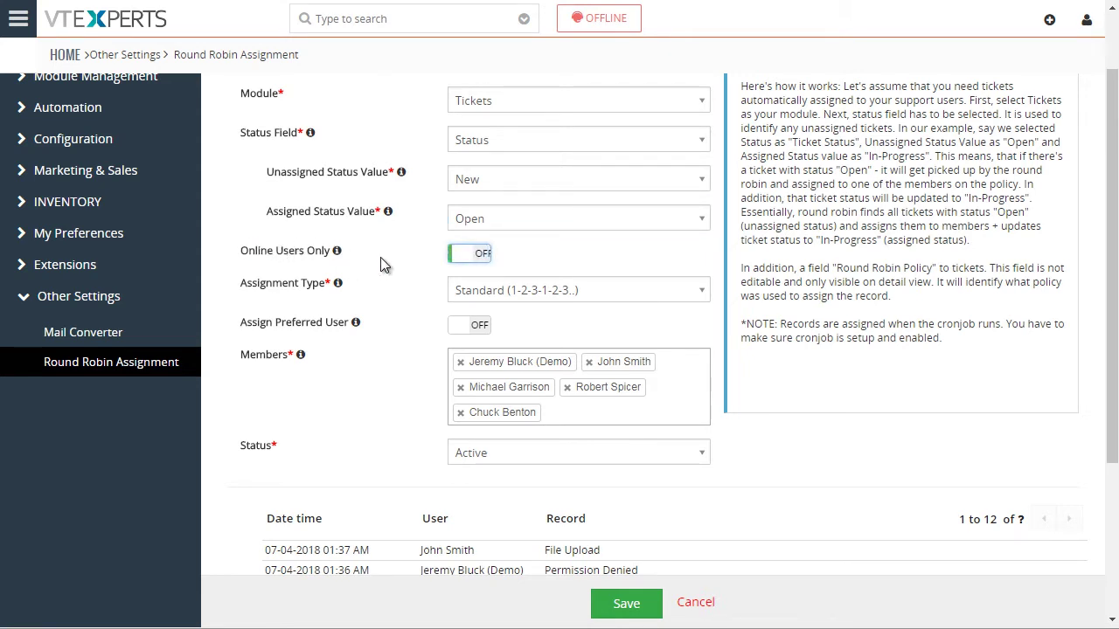
click(460, 261)
Switch the current user's availability to online and back to offline
click(602, 24)
click(633, 27)
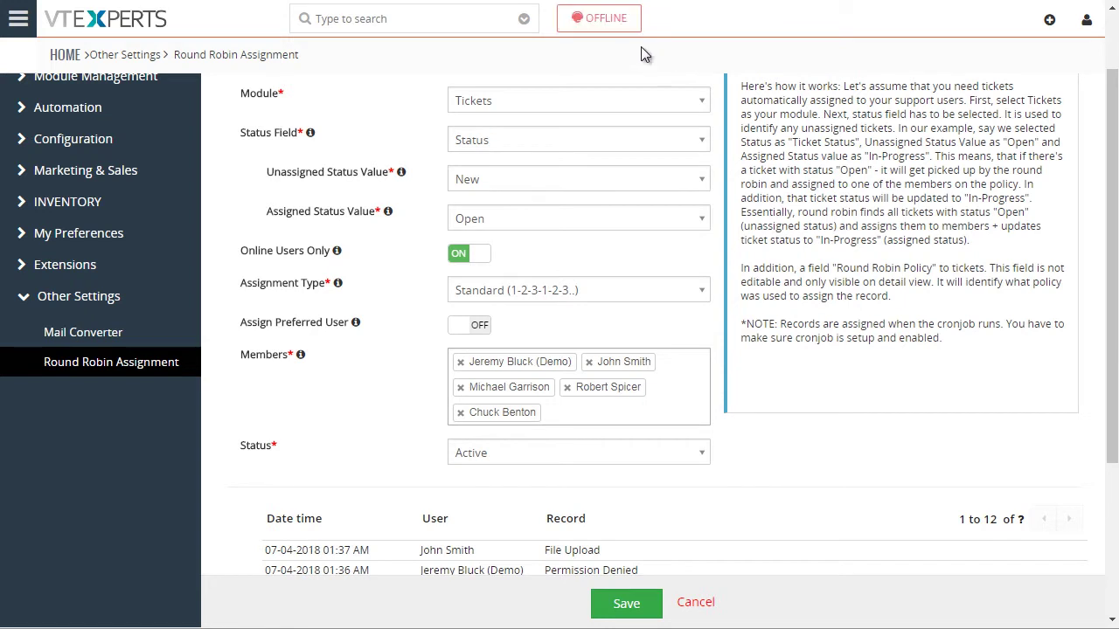
click(626, 24)
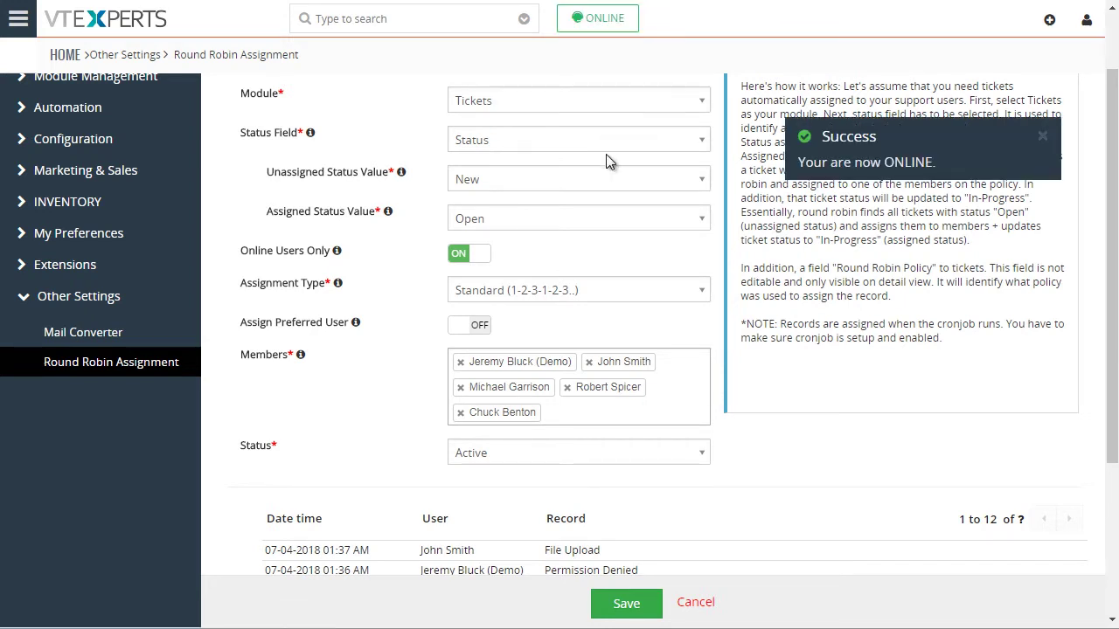
click(603, 19)
Try the New Tickets policy with Online Users Only disabled, and finish with the option enabled
drag(249, 253, 398, 273)
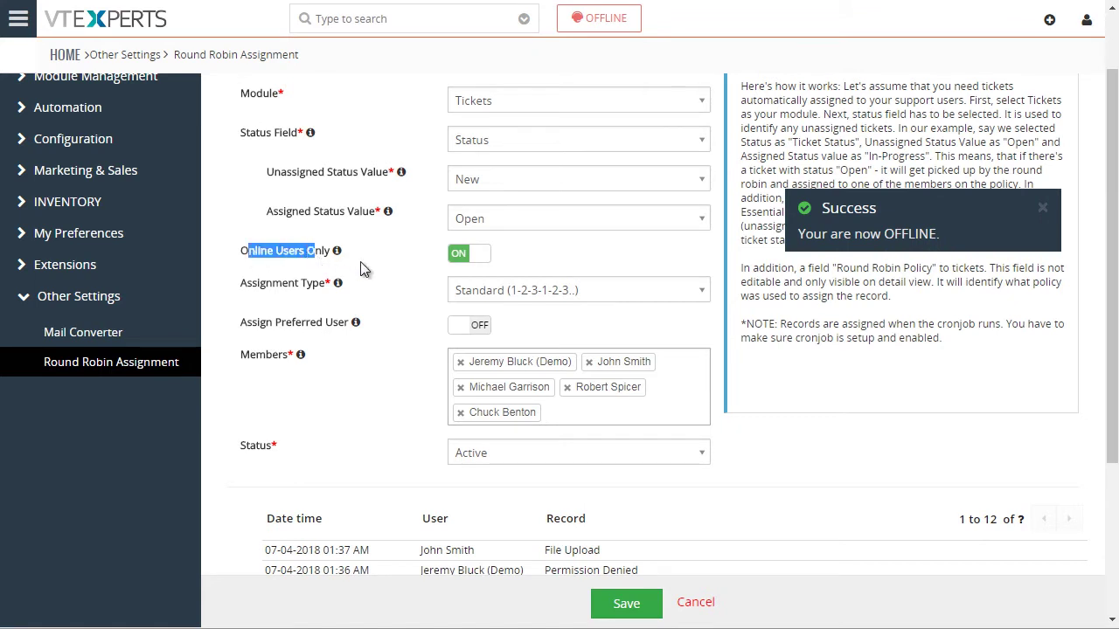
click(463, 254)
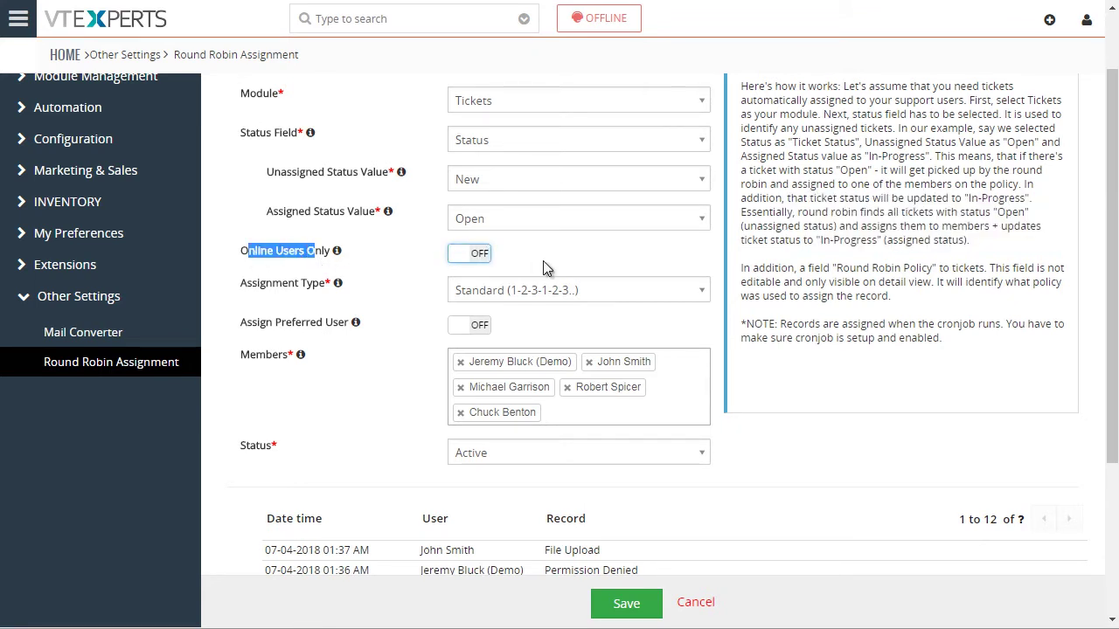
click(443, 255)
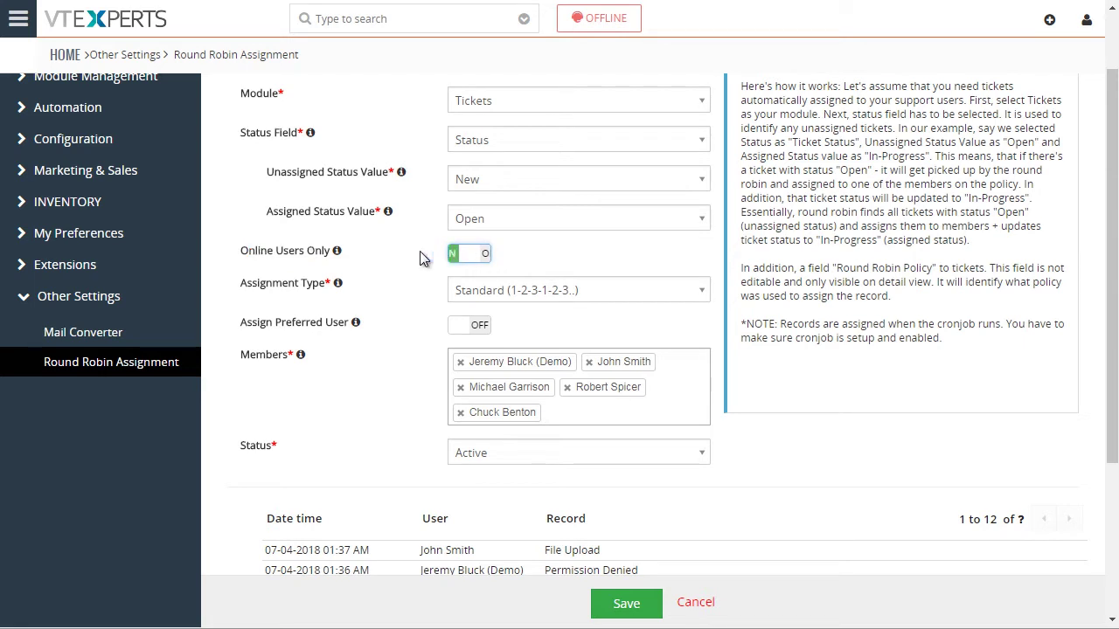
click(468, 254)
drag(265, 253, 515, 261)
click(480, 260)
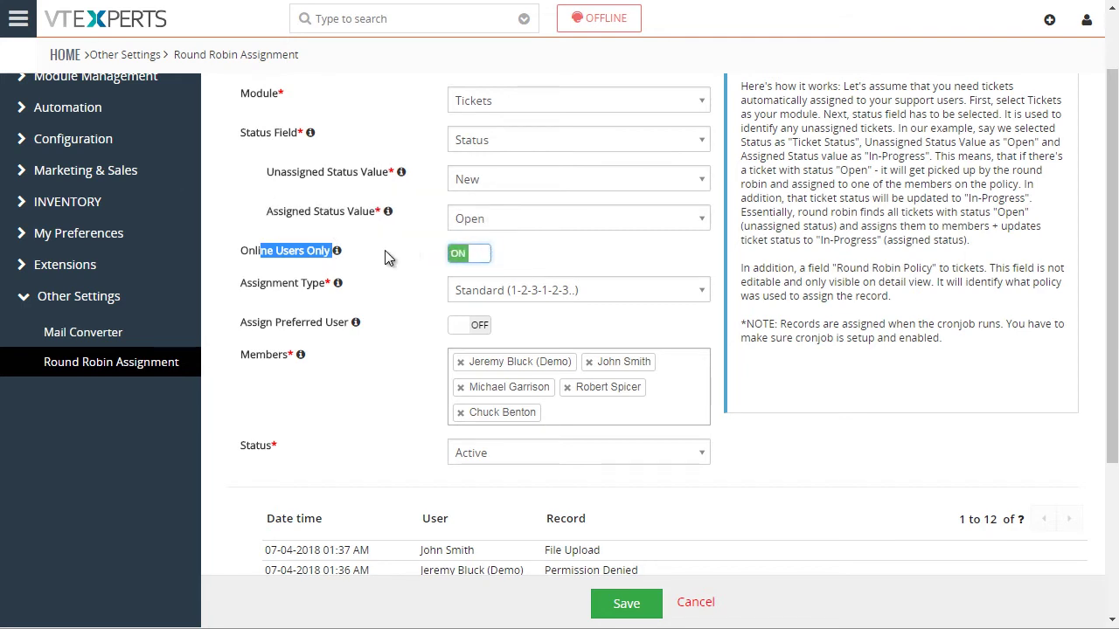
Look at the Assignment Type setting, and switch Assign Preferred User on and back off
drag(265, 281, 356, 299)
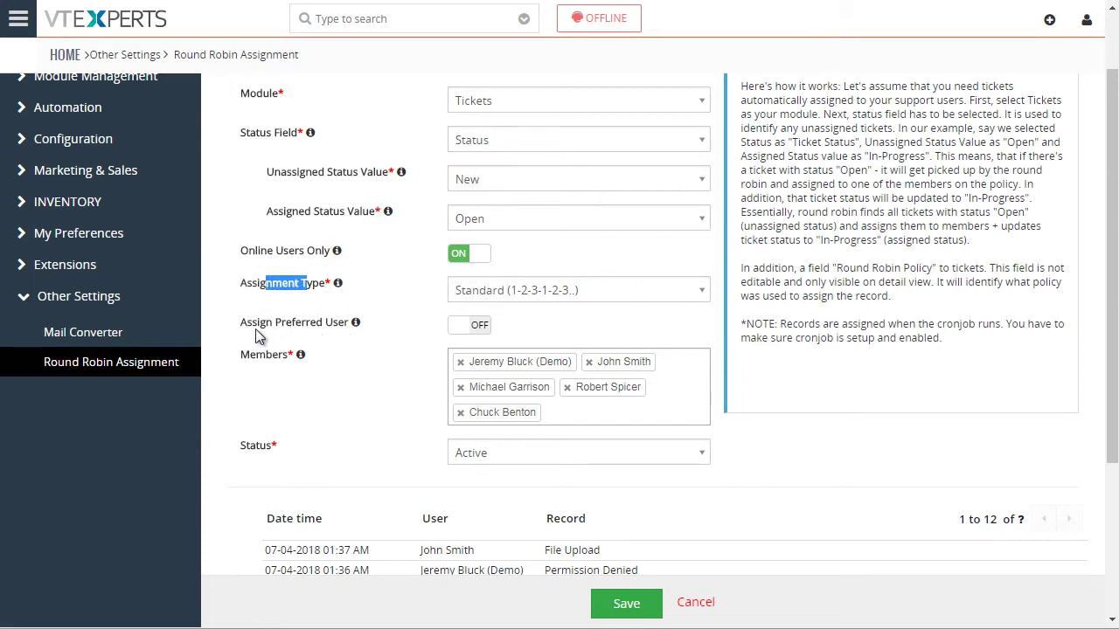
drag(258, 323, 310, 337)
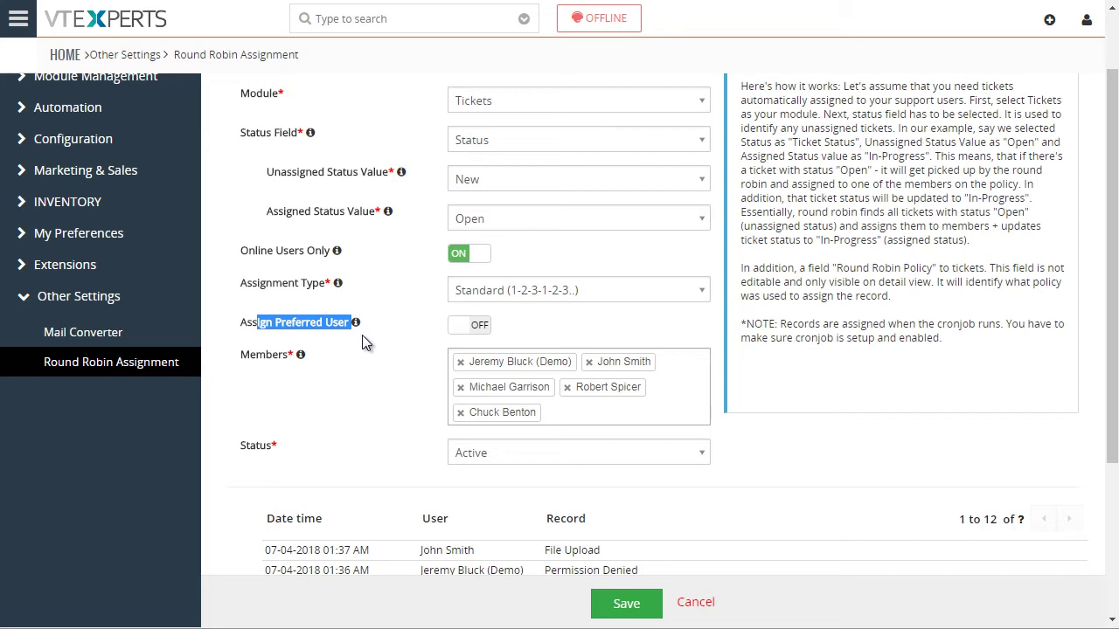
click(467, 327)
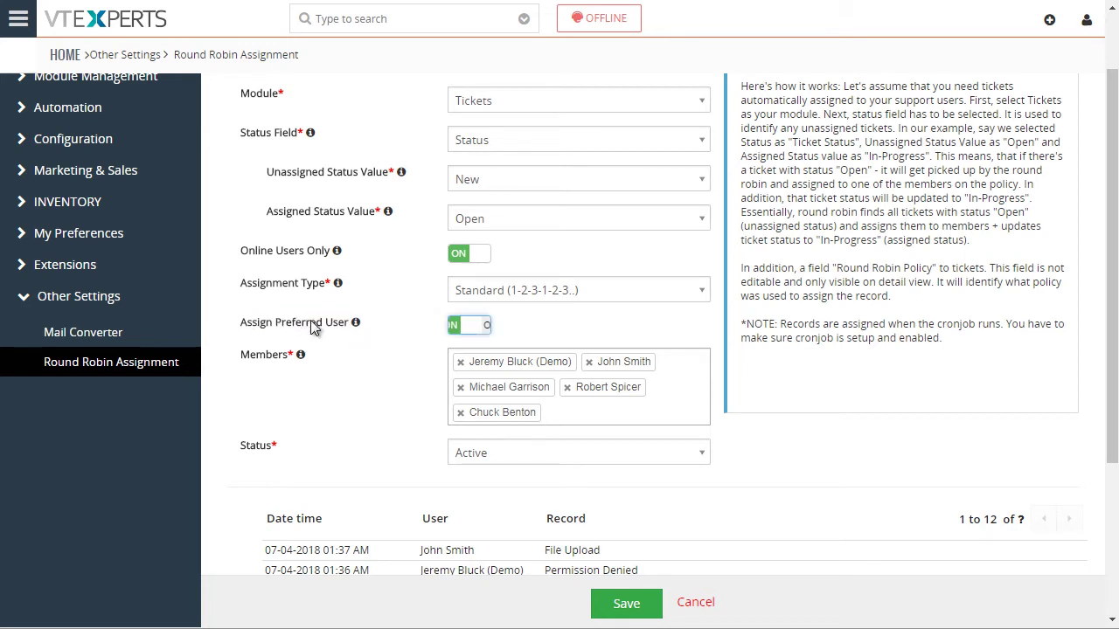
click(470, 329)
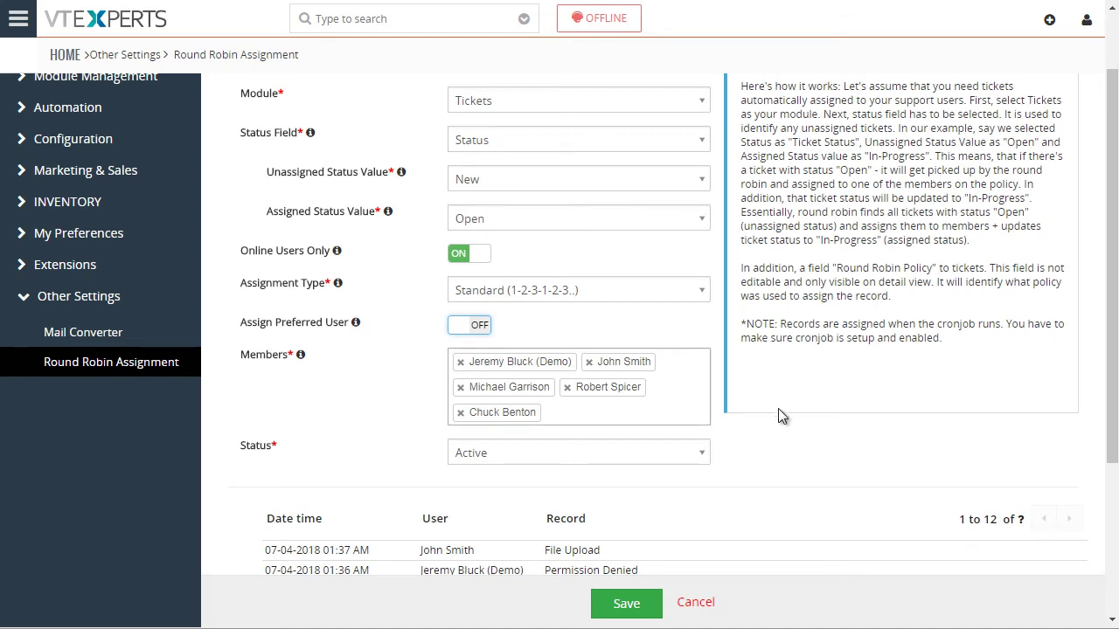
Check which users can be added as members and review the assignment log of the New Tickets policy
scroll(674, 292, down, 1)
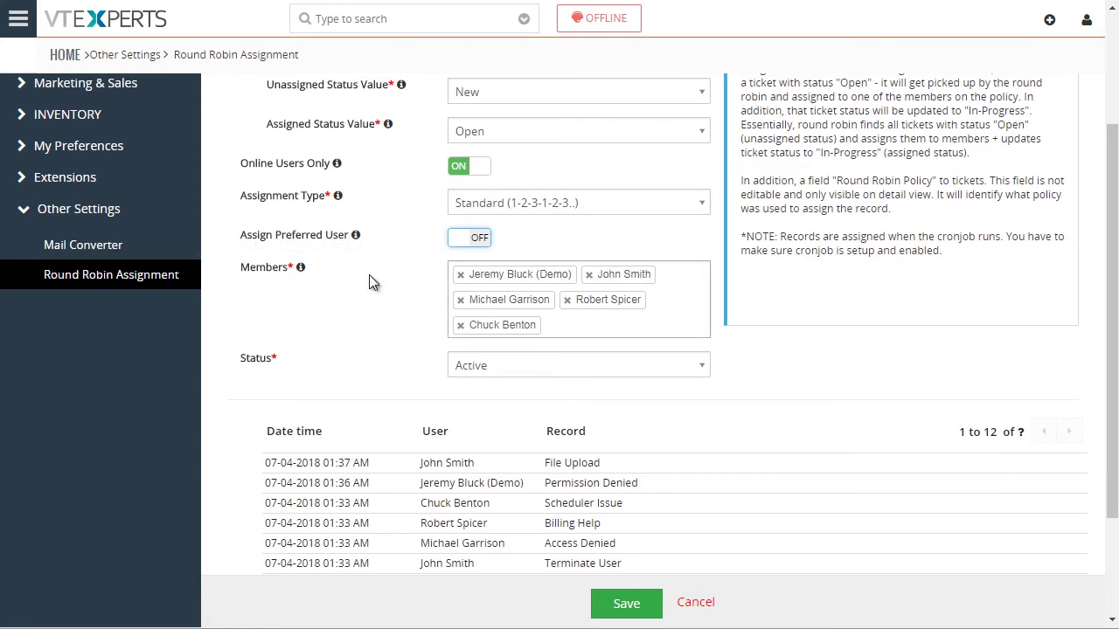
click(682, 332)
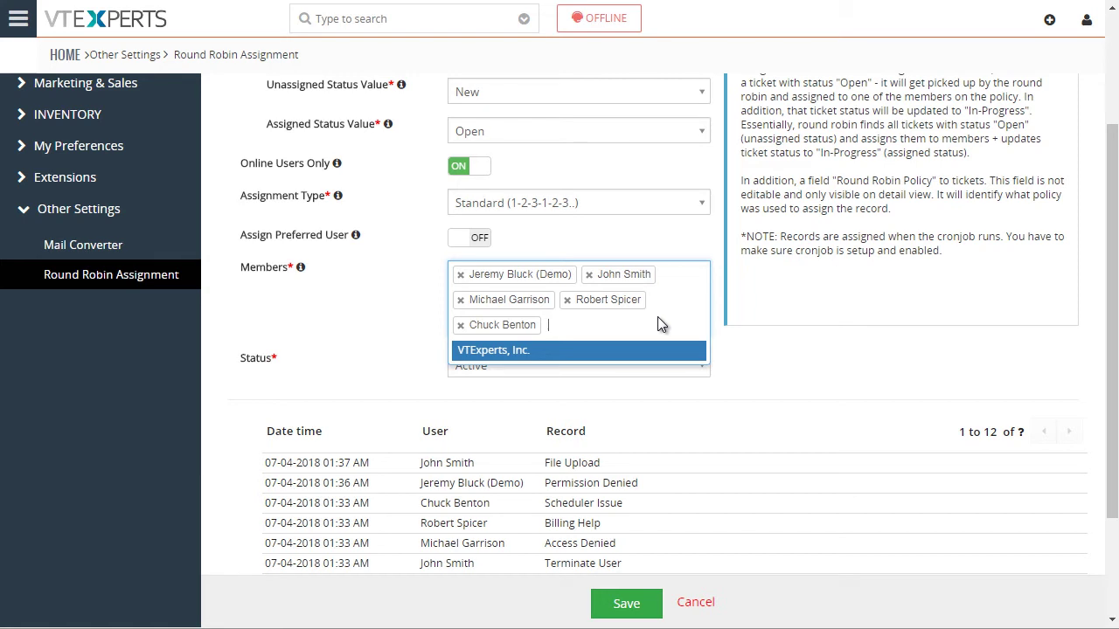
click(749, 408)
scroll(754, 408, down, 1)
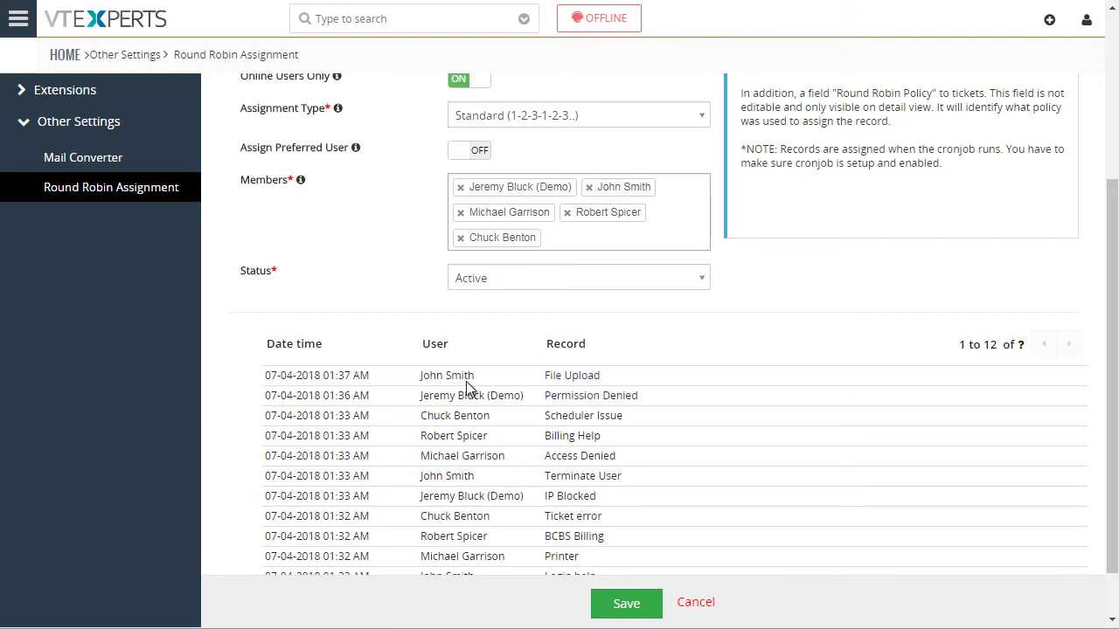
scroll(447, 381, down, 1)
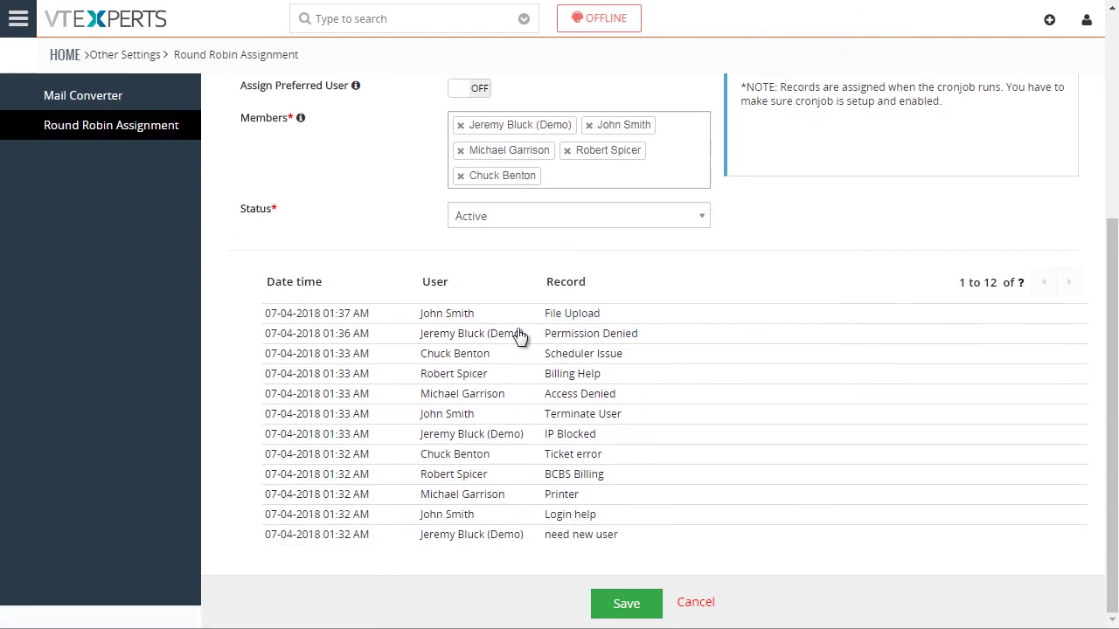
scroll(550, 365, up, 1)
scroll(678, 384, up, 2)
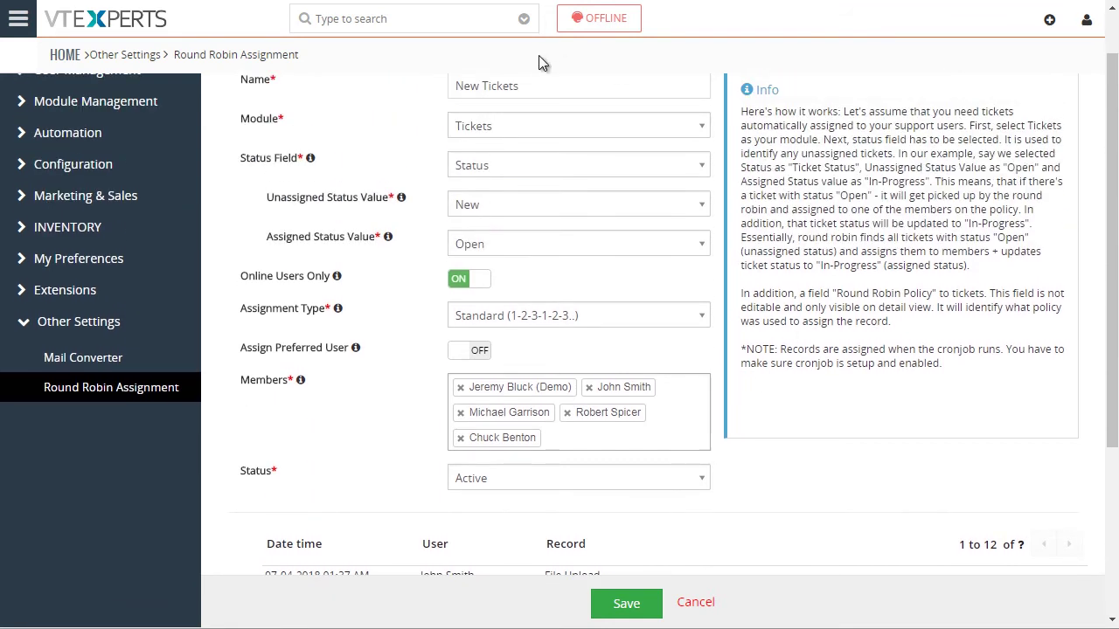
Open the Leads list and reload it to check each lead's status and assigned user
click(18, 18)
mouse_move(61, 94)
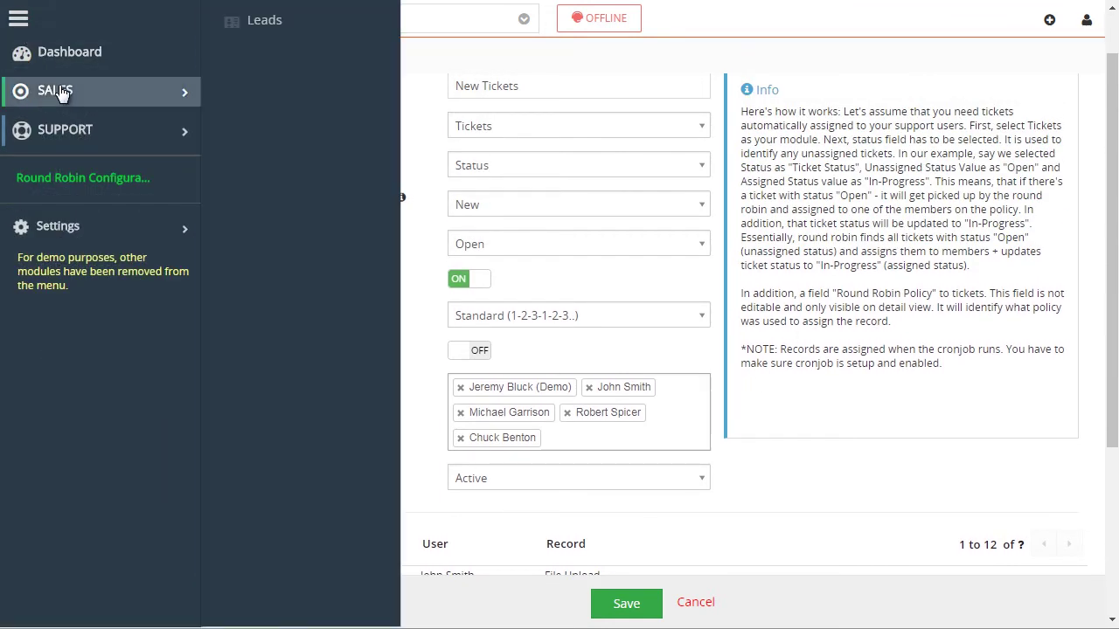
click(249, 29)
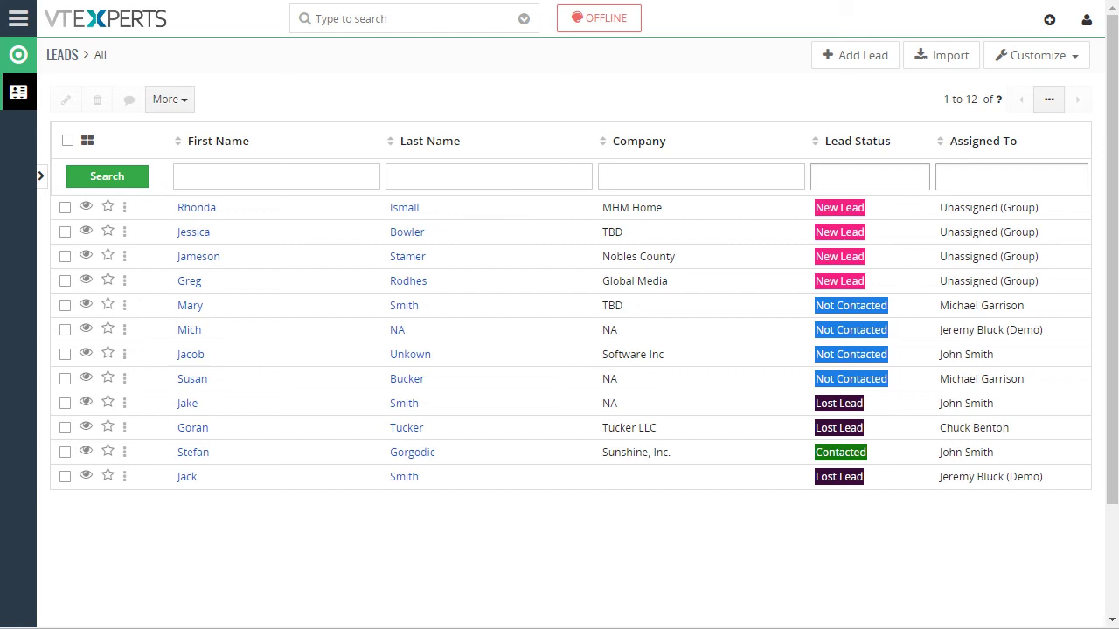
right_click(288, 84)
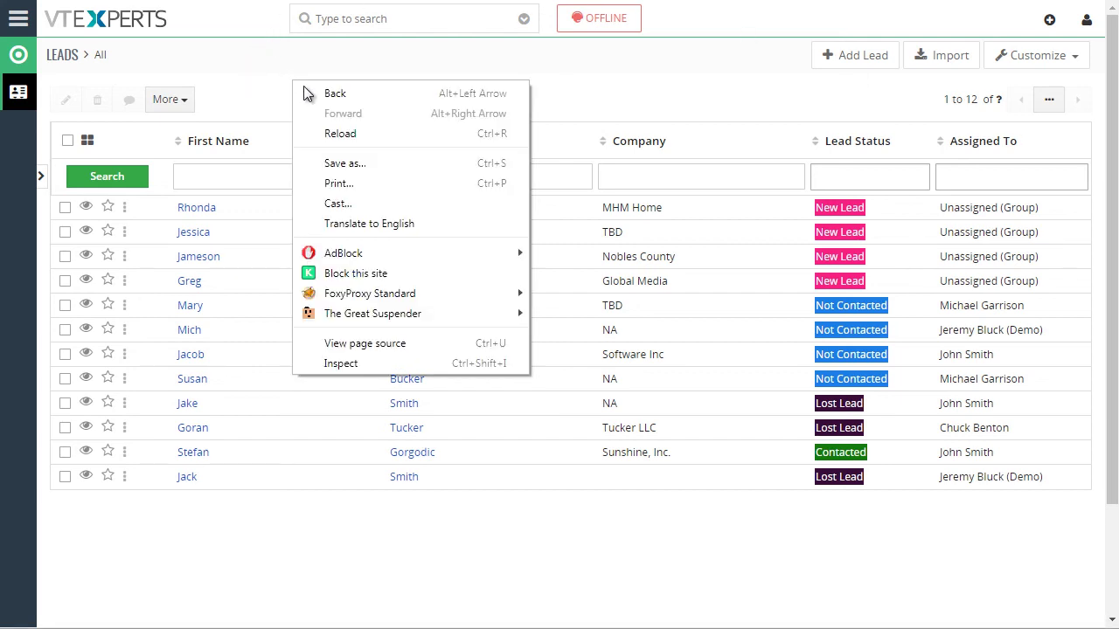
click(349, 132)
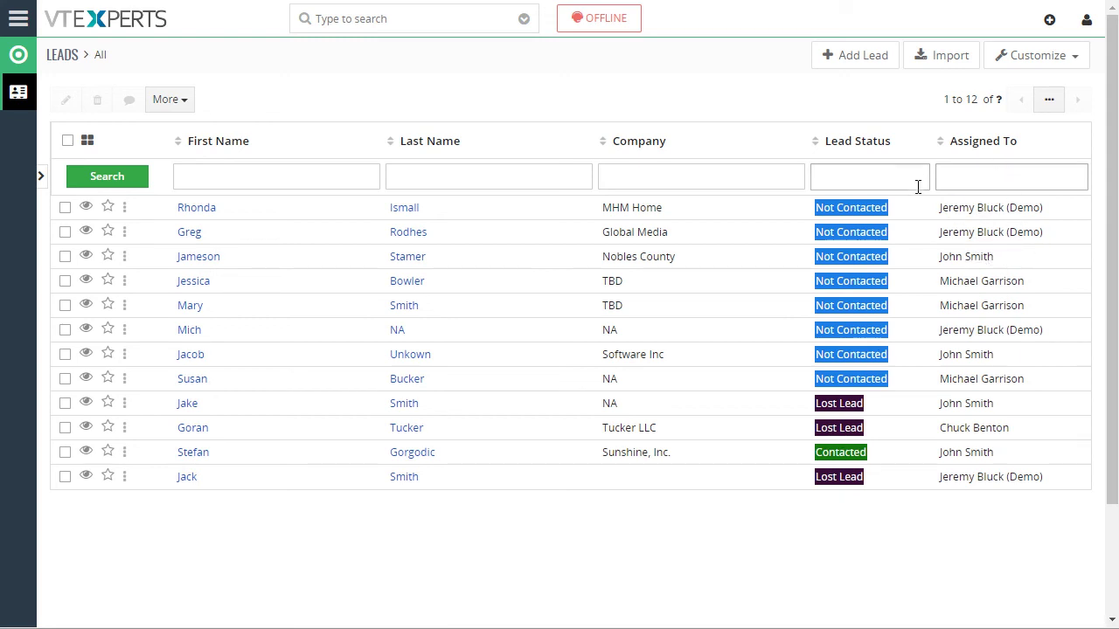
Return to the Round Robin configuration and open the Incoming Leads policy
click(18, 18)
click(98, 179)
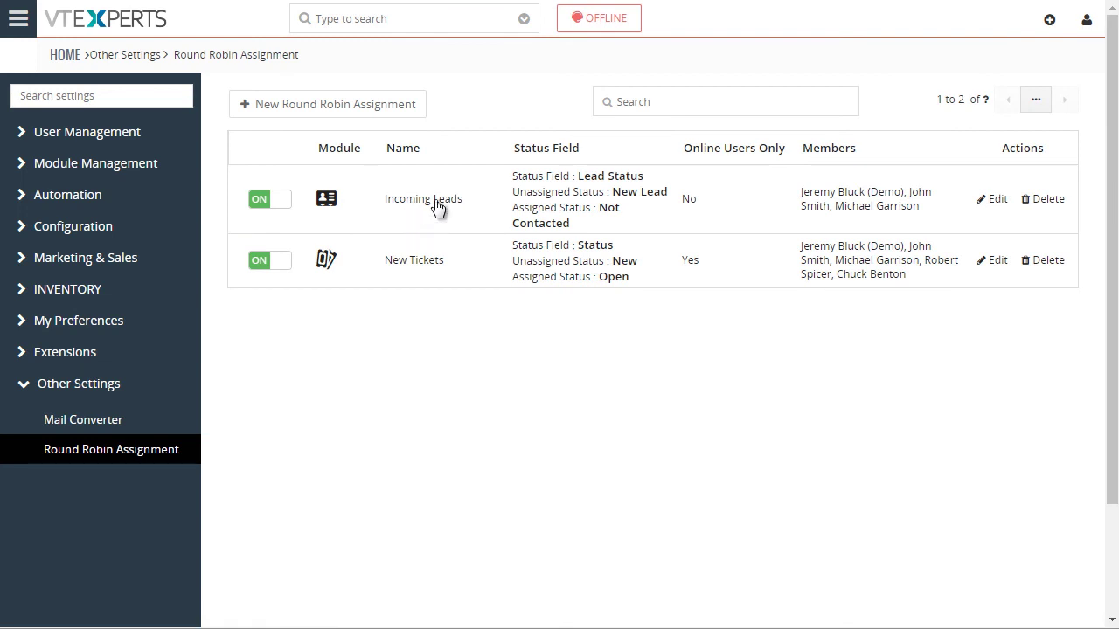
click(431, 204)
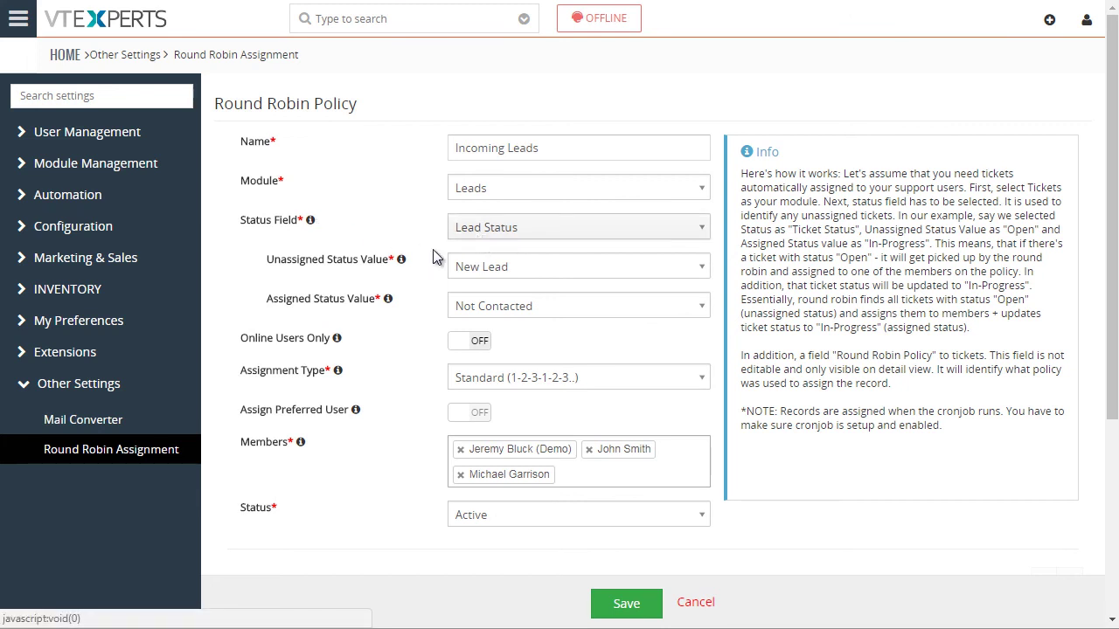
Review the Incoming Leads policy's status values, Online Users Only setting and assignment log
drag(306, 260, 336, 261)
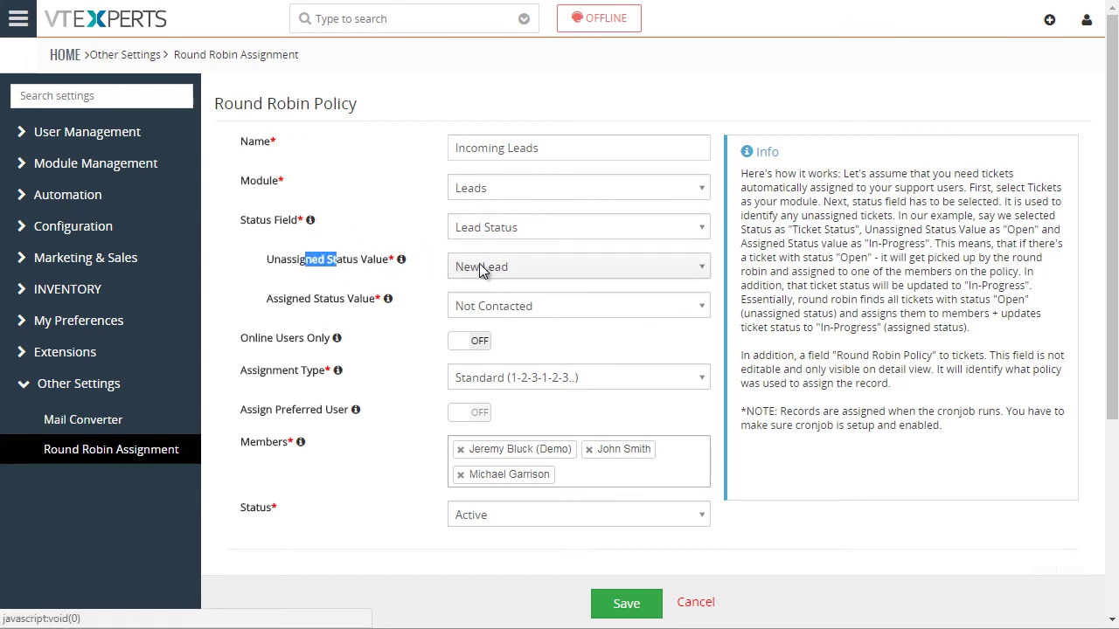
drag(298, 299, 340, 299)
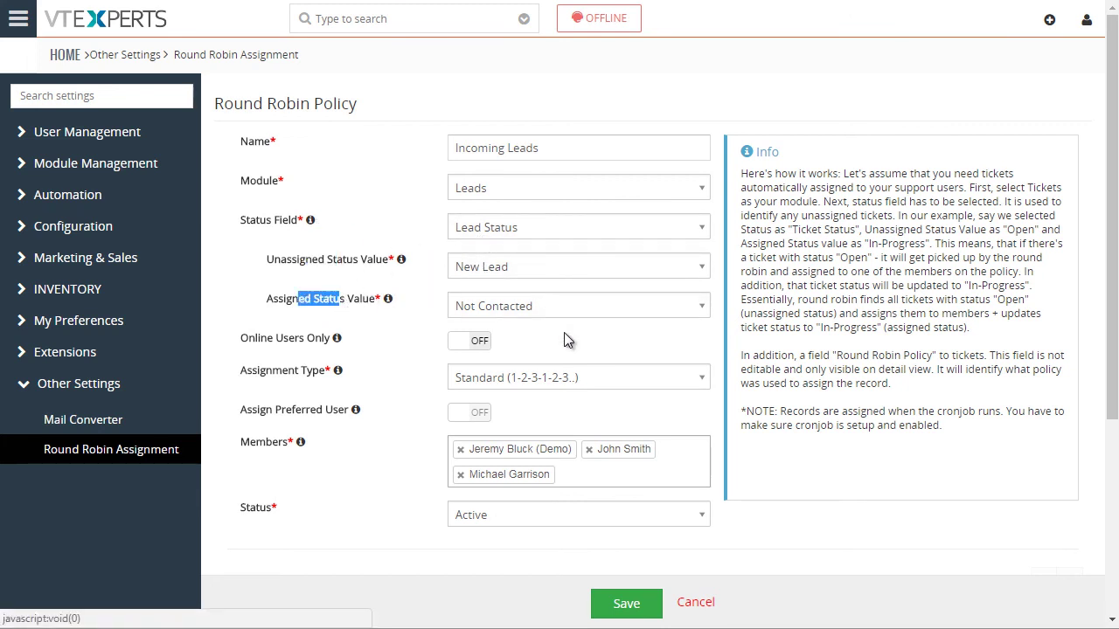
drag(255, 340, 297, 341)
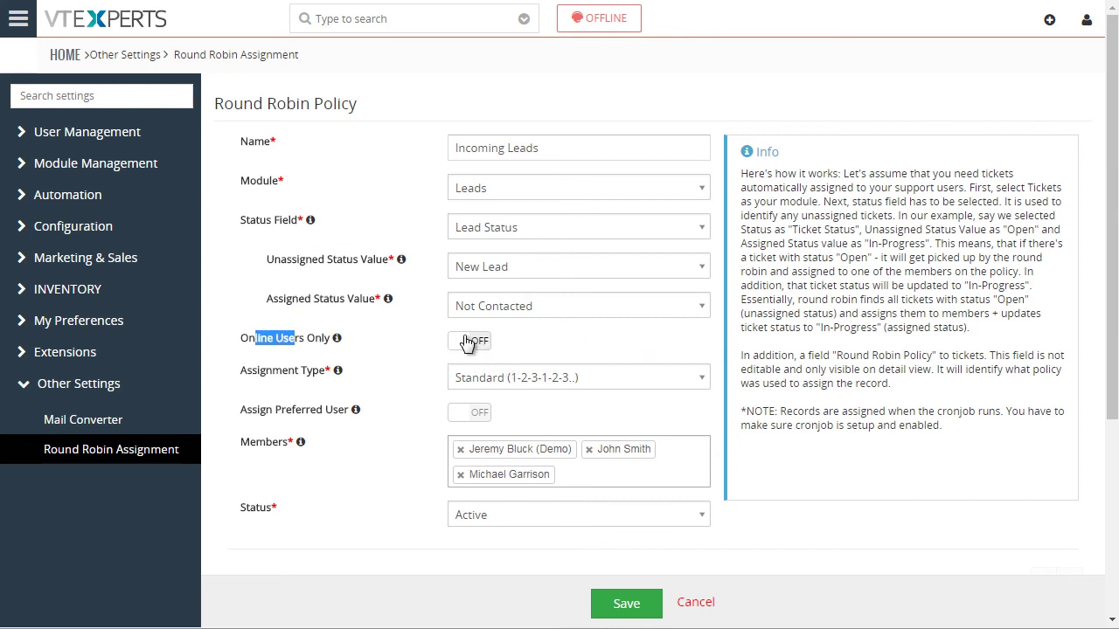
scroll(673, 377, down, 1)
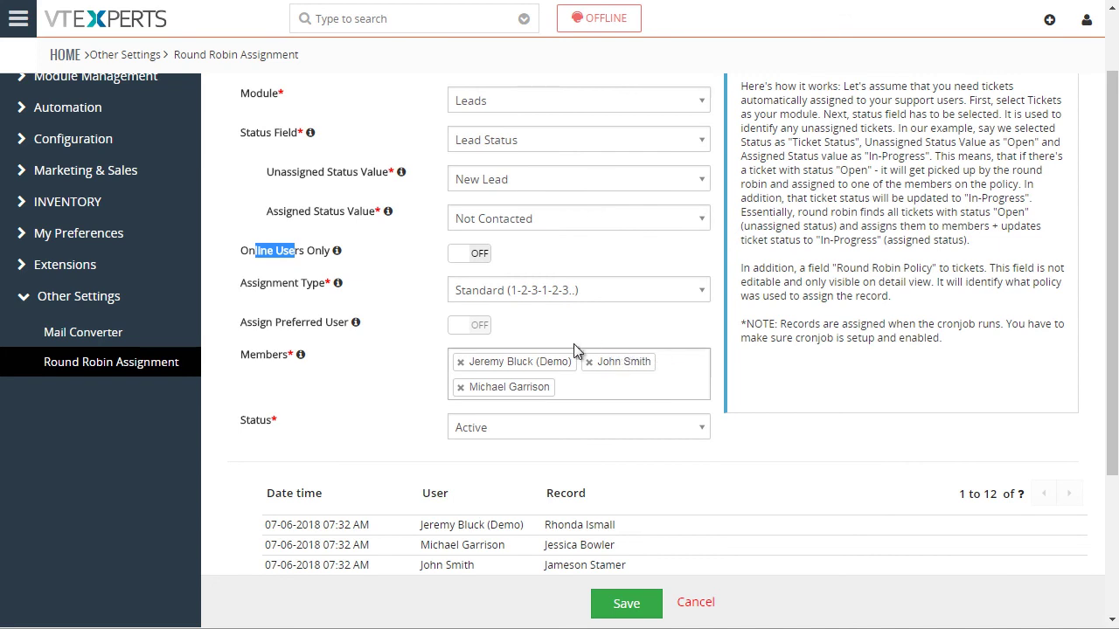
scroll(524, 385, down, 1)
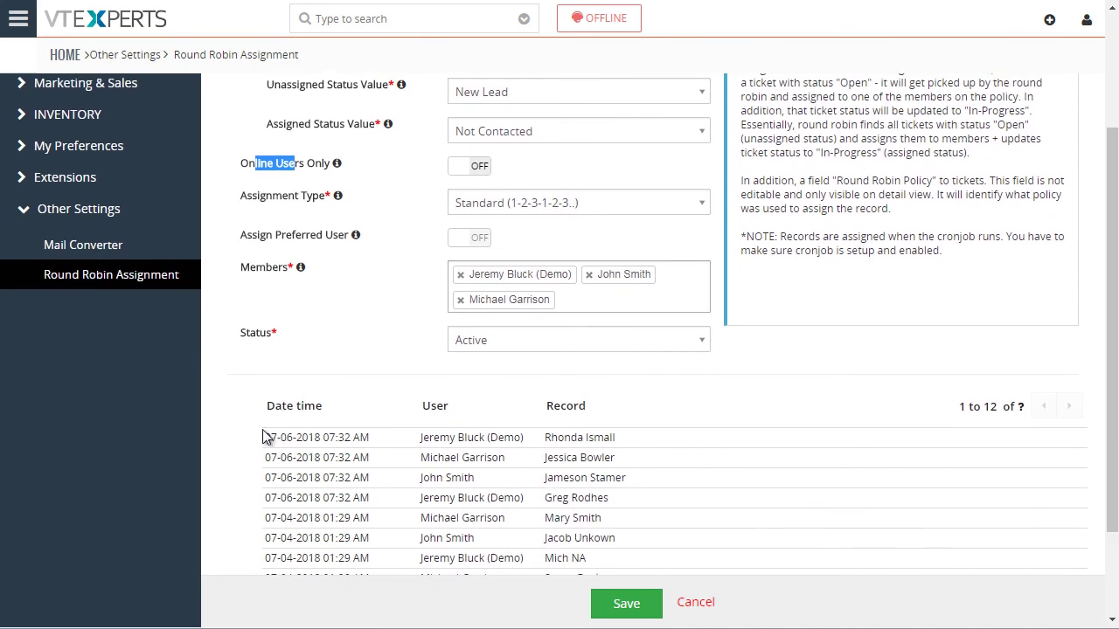
drag(262, 437, 414, 449)
click(516, 478)
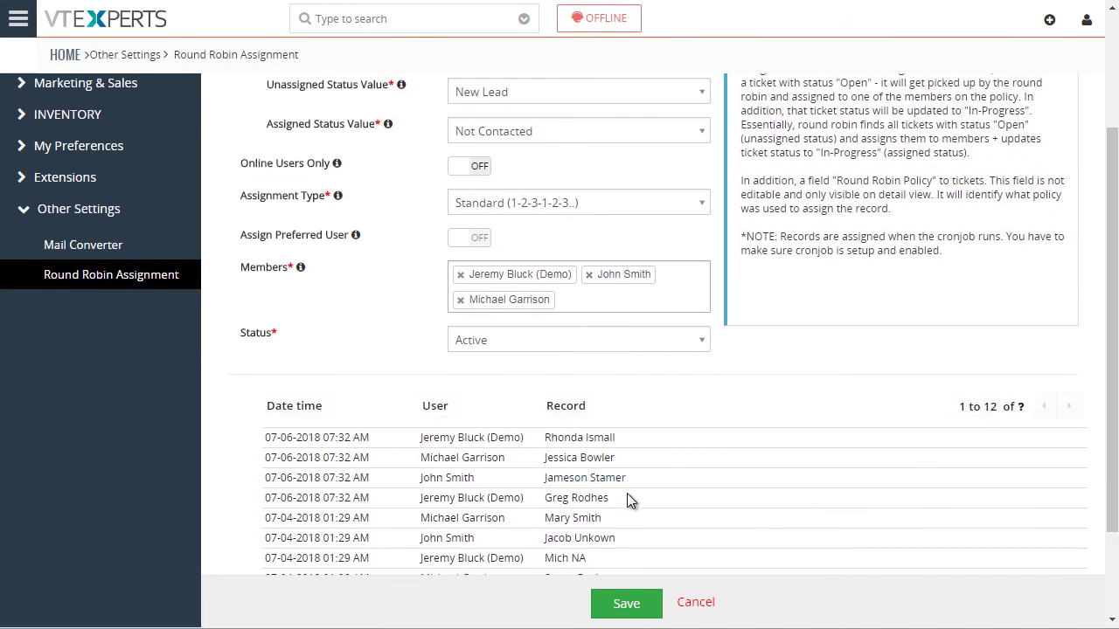